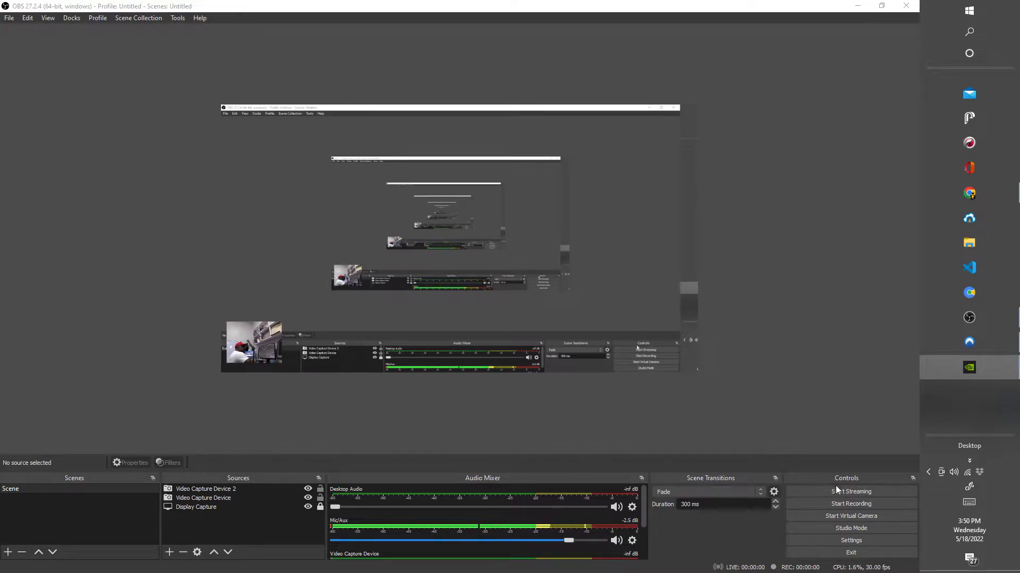
# Try to start a recording in OBS and dismiss the error dialog.
pyautogui.click(849, 503)
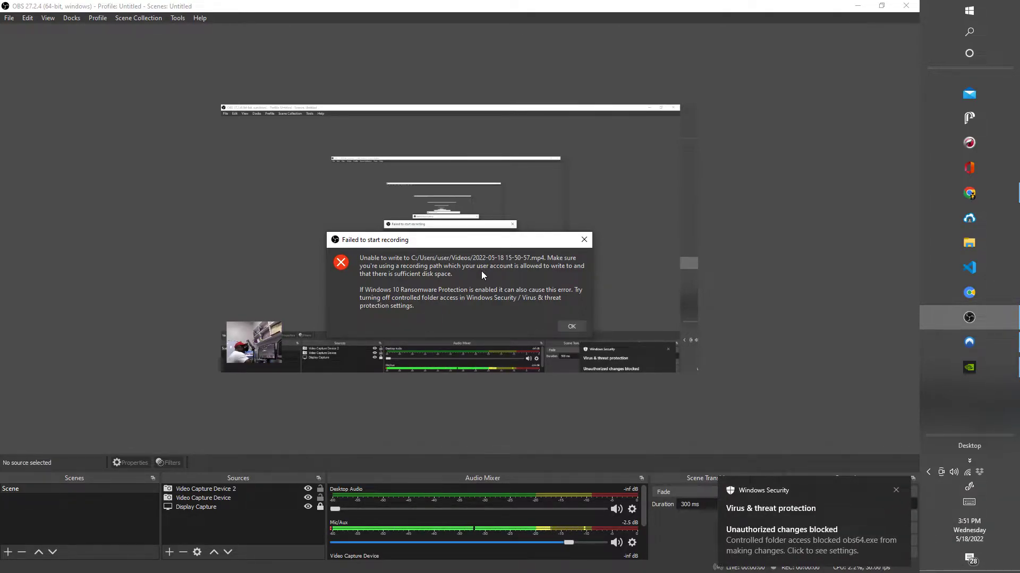
pyautogui.click(566, 327)
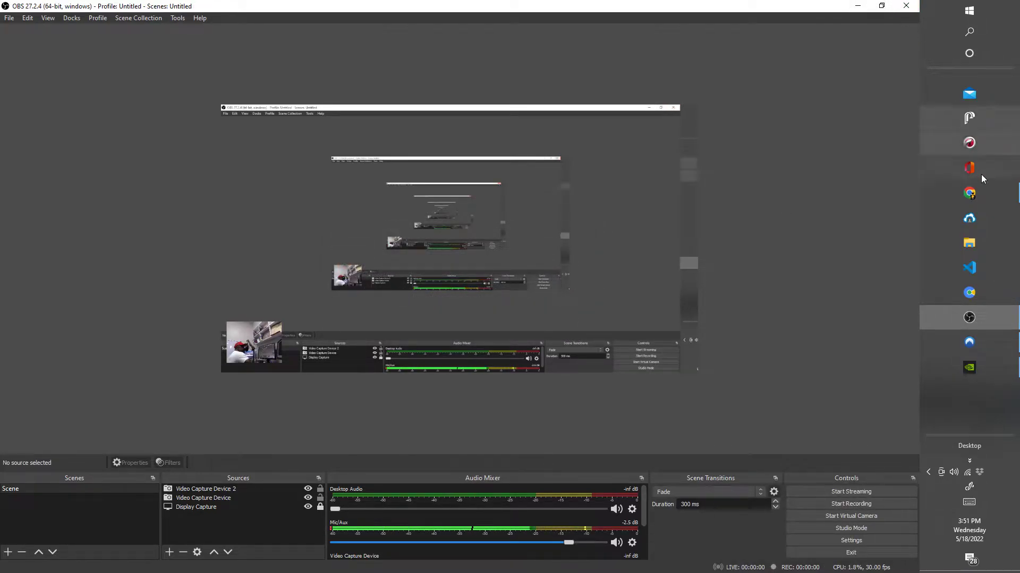
# Check the free space on Local Disk (C:) in File Explorer, and close the window.
pyautogui.click(973, 239)
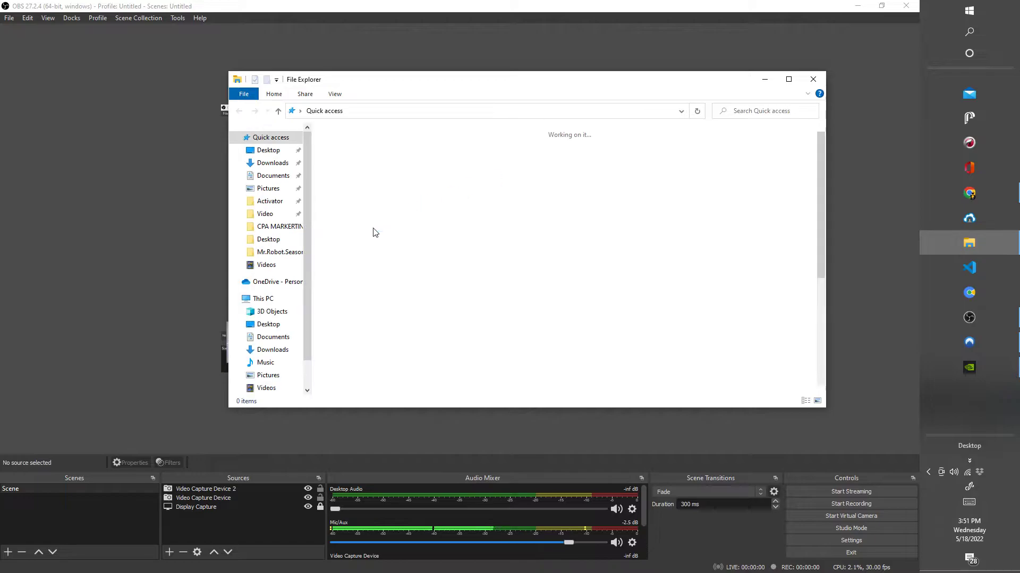
pyautogui.click(266, 298)
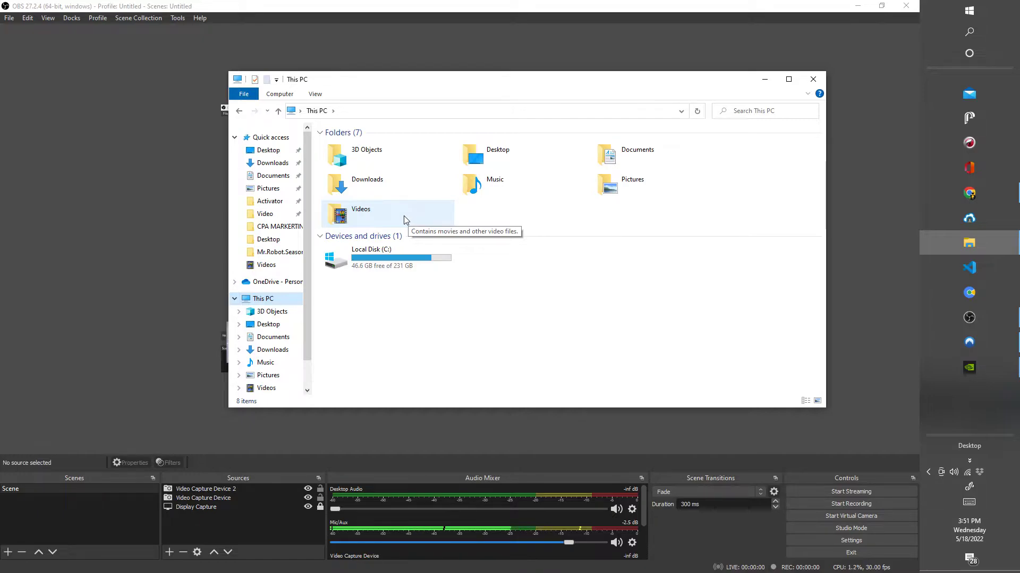
pyautogui.click(814, 80)
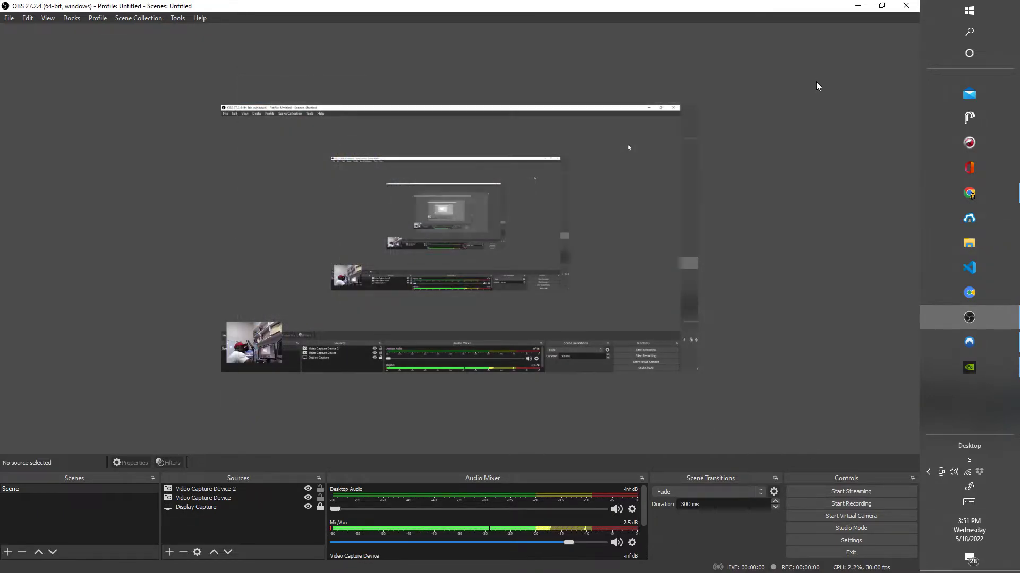
# Close OBS Studio, relaunch it as administrator, and try recording again, dismissing the error.
pyautogui.click(906, 7)
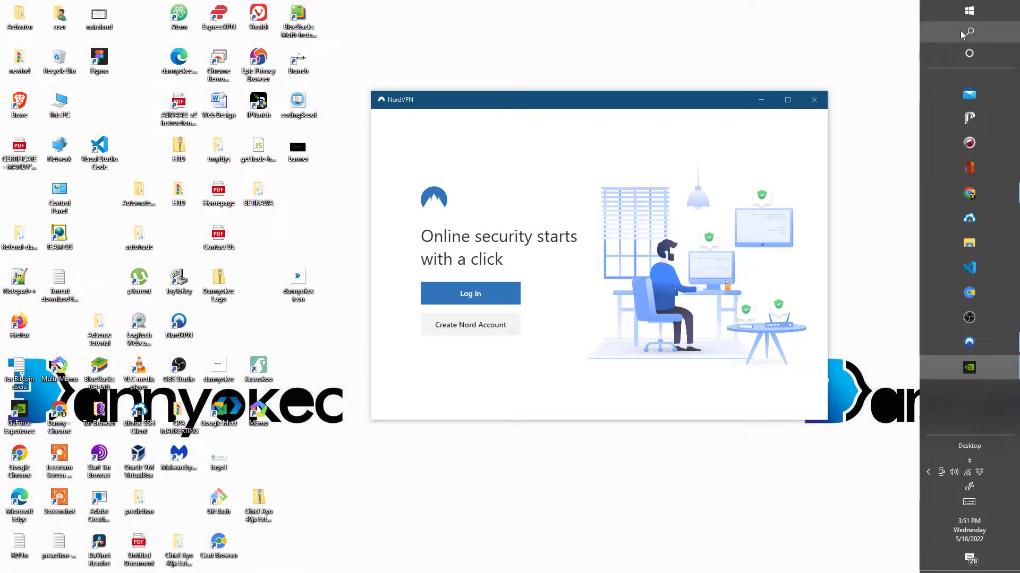
pyautogui.click(962, 35)
pyautogui.write('obs')
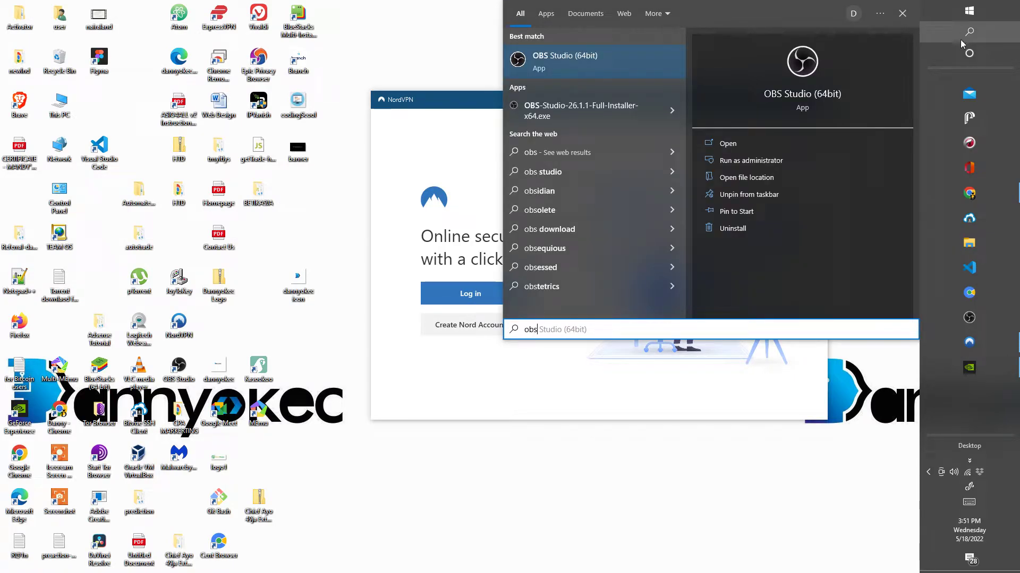
pyautogui.click(832, 163)
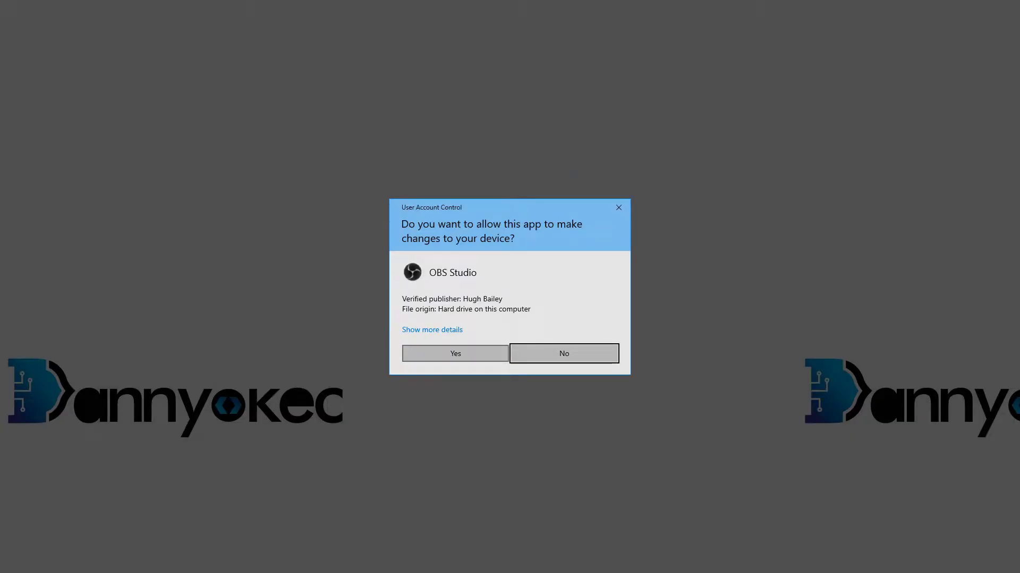
pyautogui.click(456, 354)
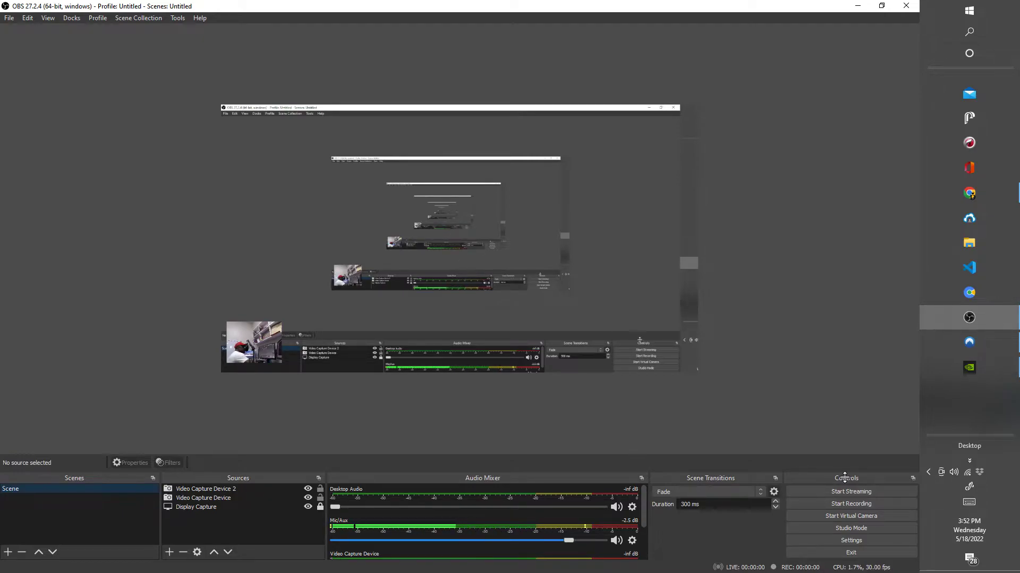
pyautogui.click(859, 503)
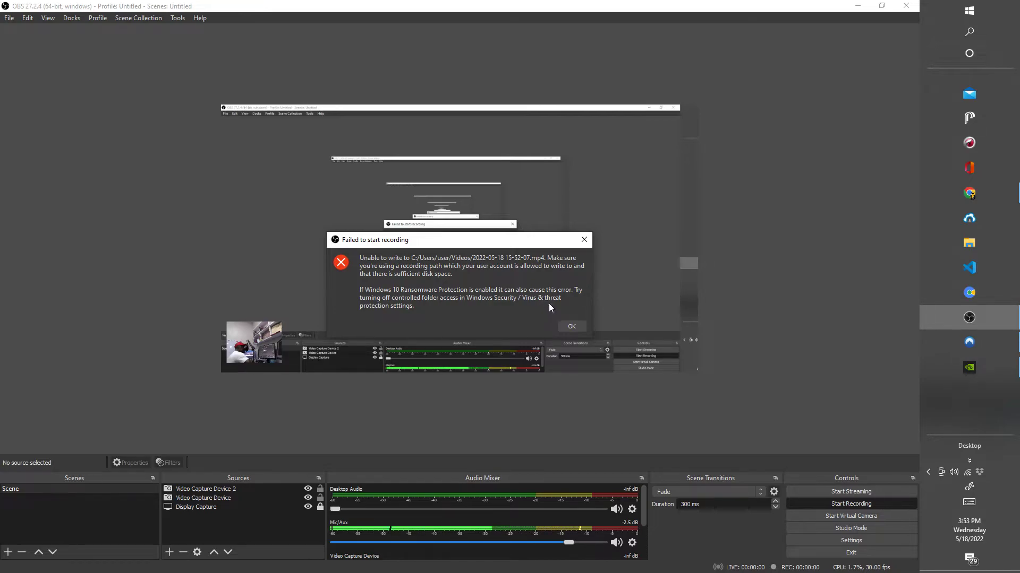
pyautogui.click(565, 322)
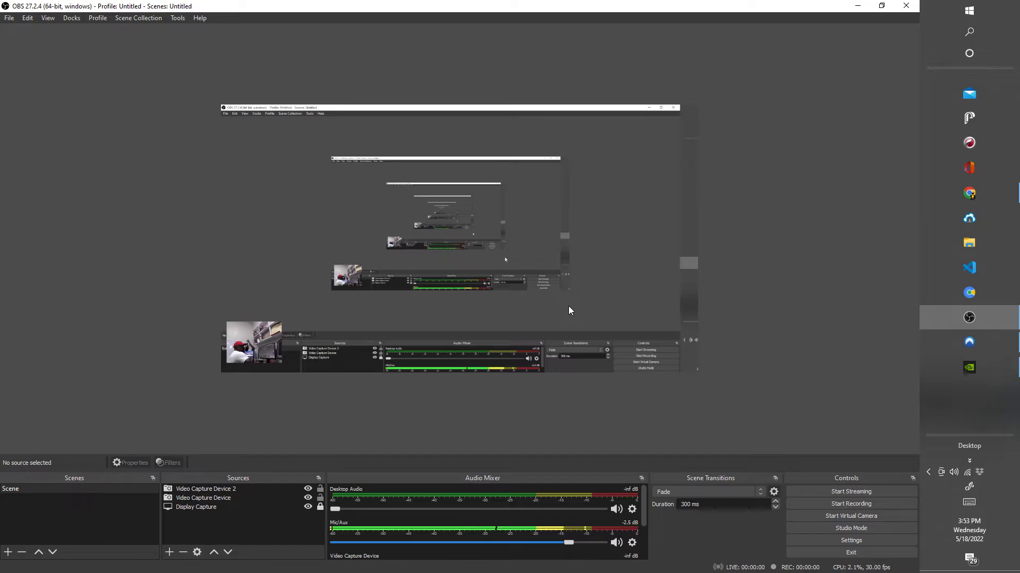
# In the Output settings, browse for a new recording path and go to the Desktop folder.
pyautogui.click(812, 542)
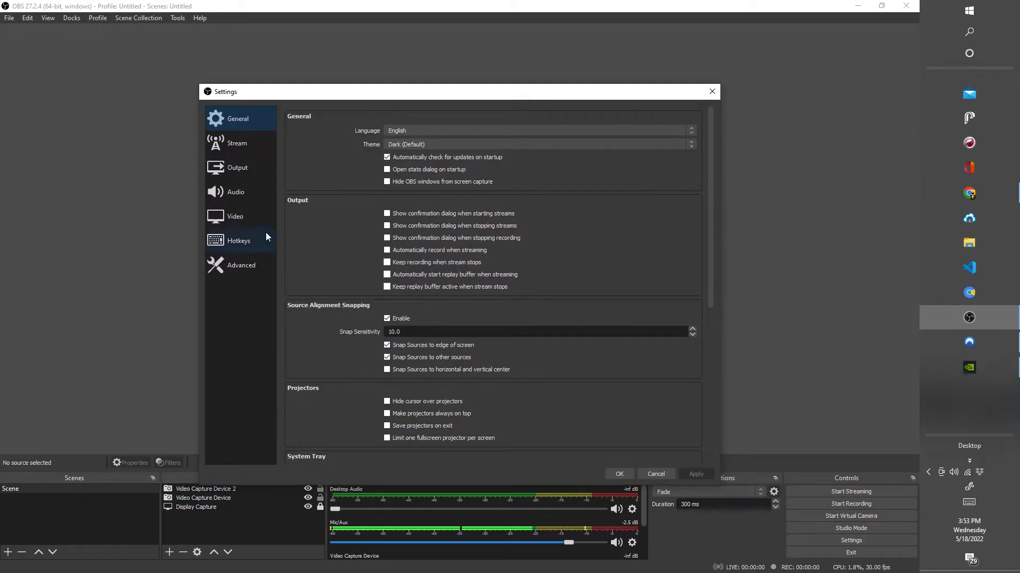
pyautogui.click(247, 175)
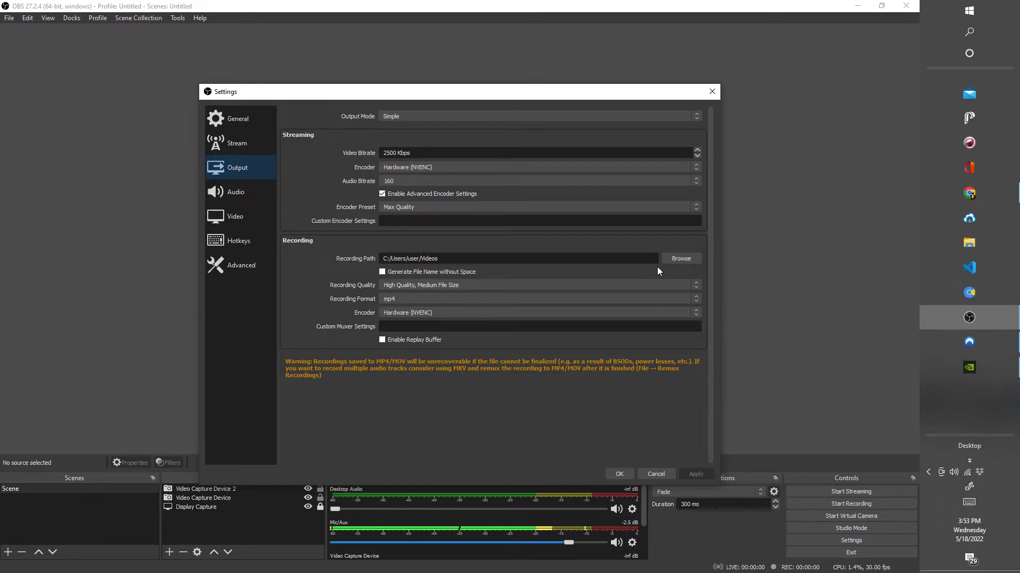
pyautogui.click(693, 259)
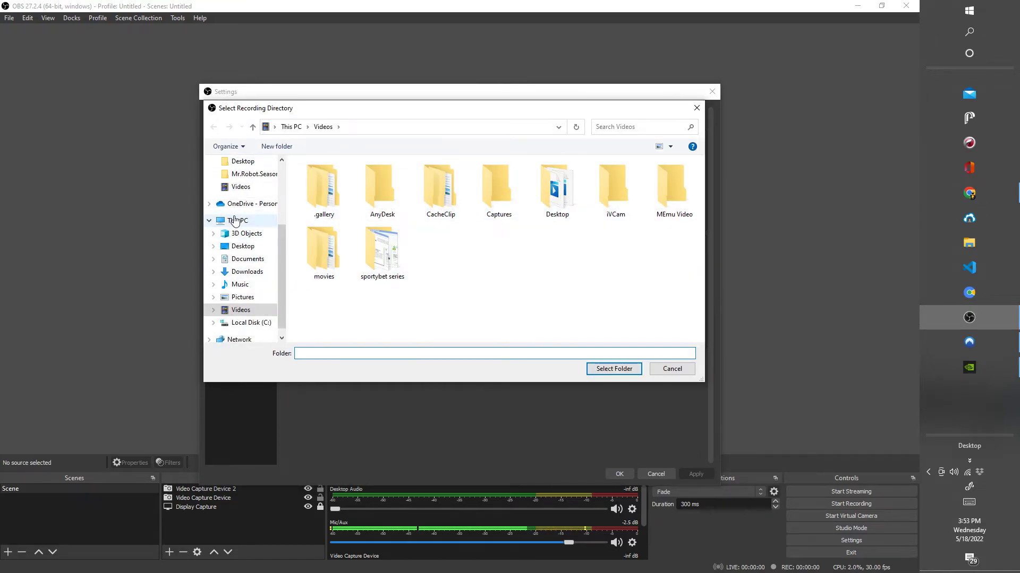
pyautogui.click(243, 247)
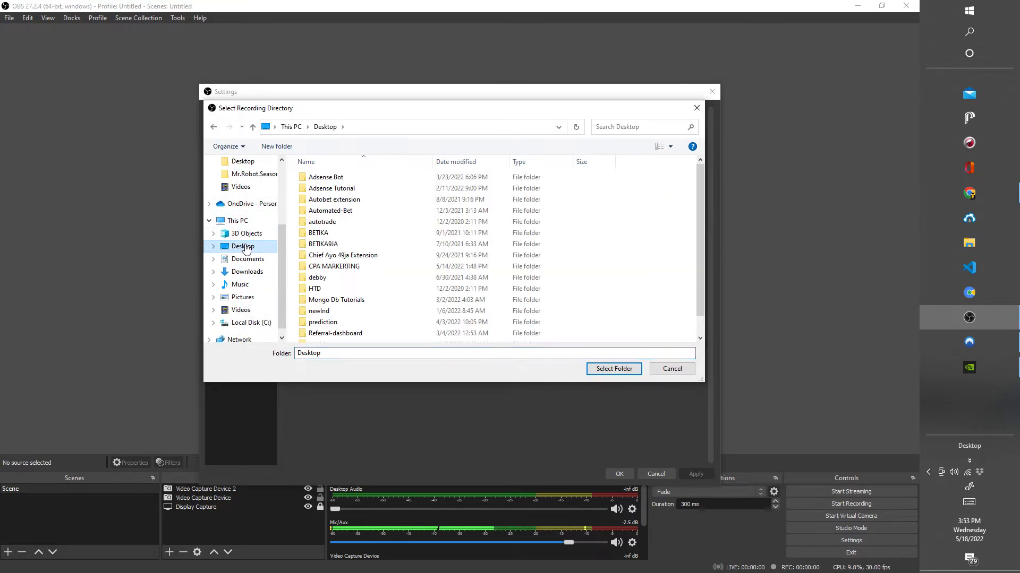
# Create a new folder named "obs videos" on the Desktop from within the recording directory dialog.
pyautogui.scroll(-1, 660, 289)
pyautogui.rightClick(661, 291)
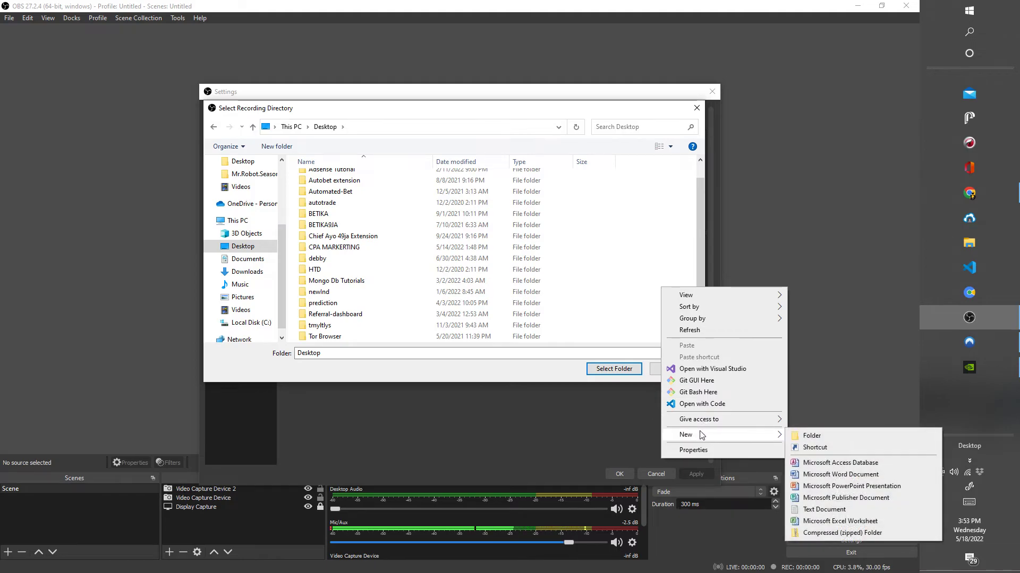
pyautogui.moveTo(768, 433)
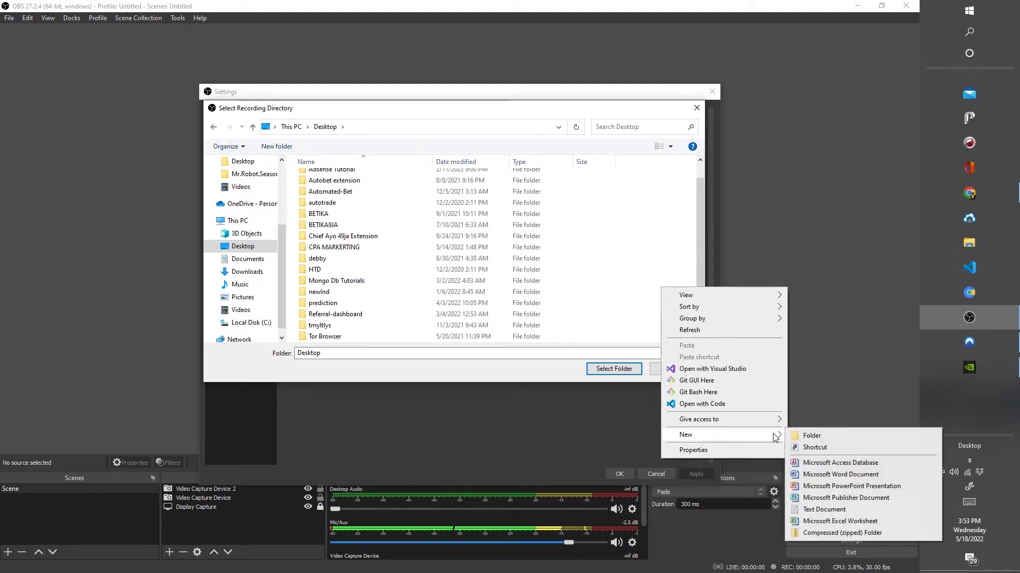
pyautogui.click(829, 436)
pyautogui.write('o')
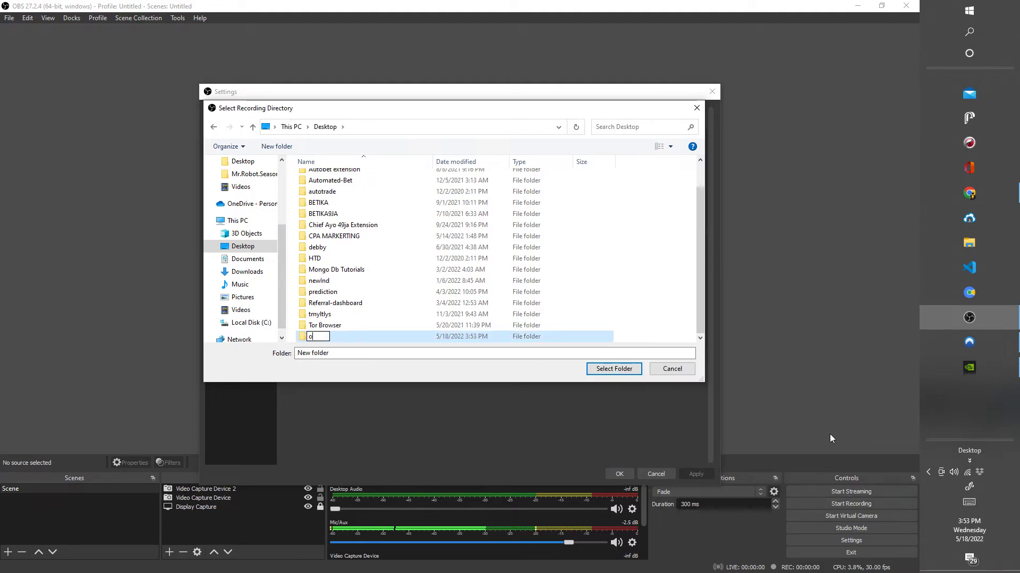
pyautogui.write('bs videos')
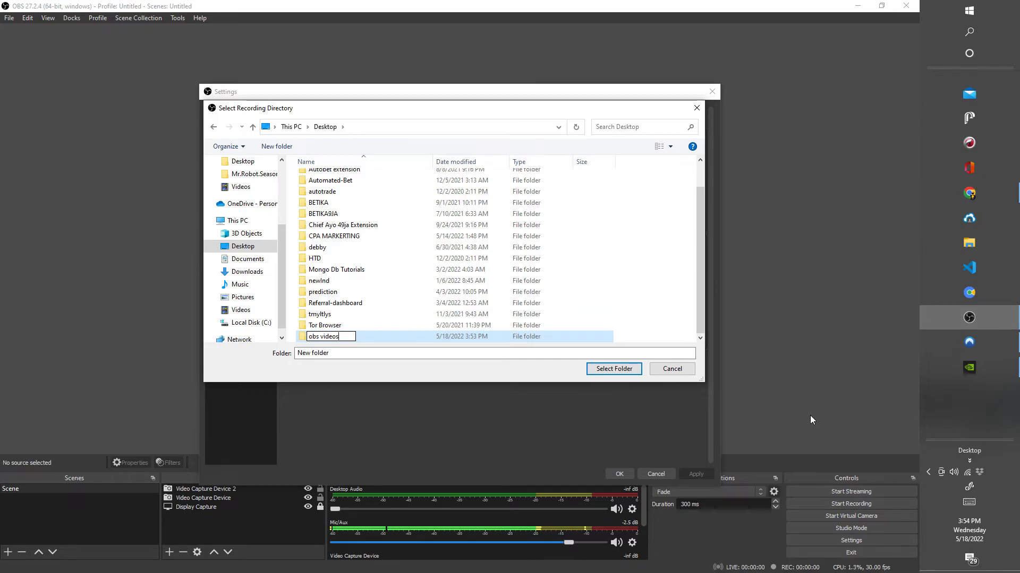
pyautogui.click(621, 367)
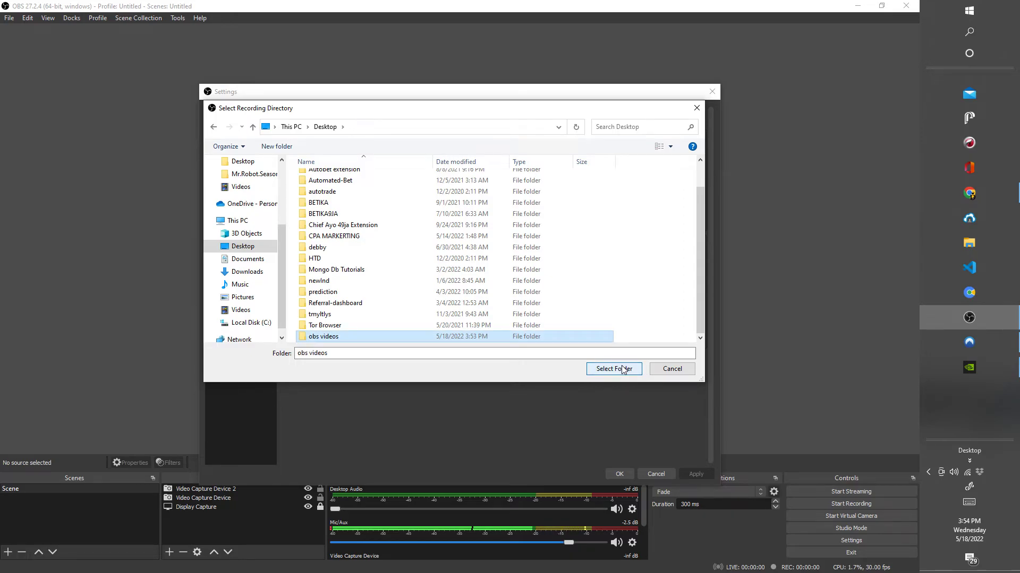
# Set the "obs videos" folder as the recording path, apply the change and close the settings.
pyautogui.click(622, 367)
pyautogui.click(701, 472)
pyautogui.click(622, 476)
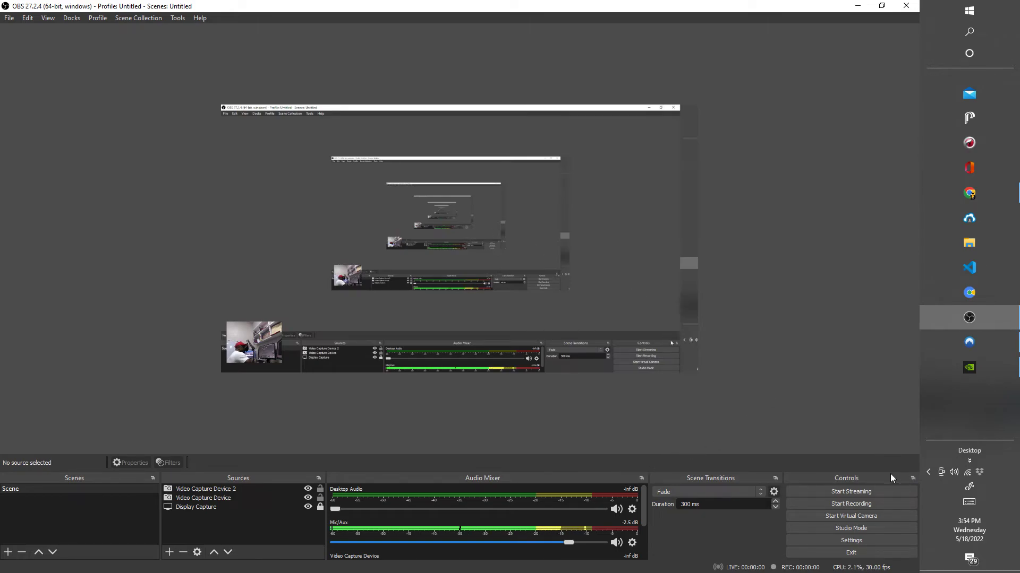
# Make a short test recording of a few seconds.
pyautogui.click(876, 502)
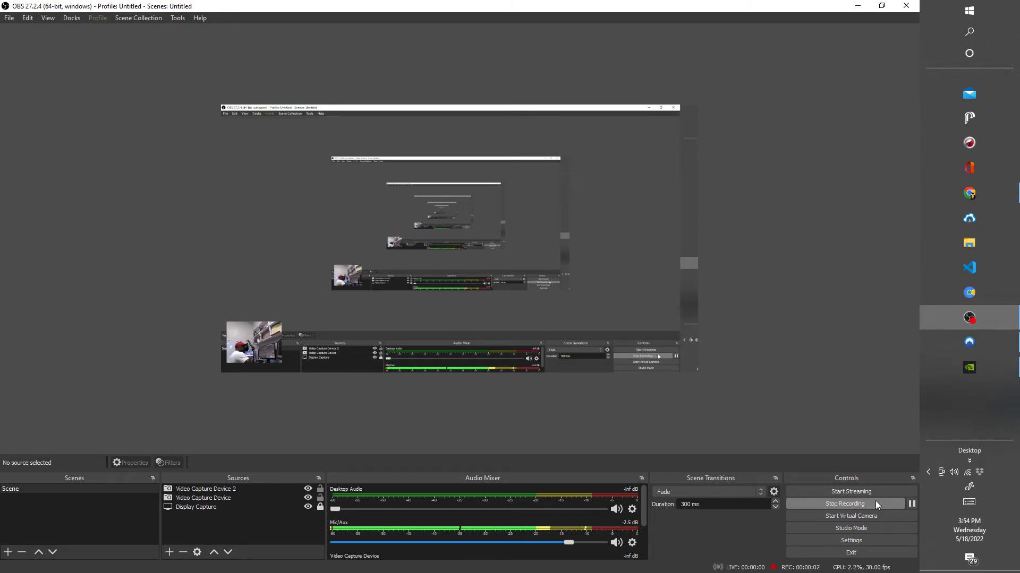
pyautogui.click(875, 502)
# Play the test recording from the Desktop's "obs videos" folder in File Explorer, and close the player and folder window.
pyautogui.click(977, 248)
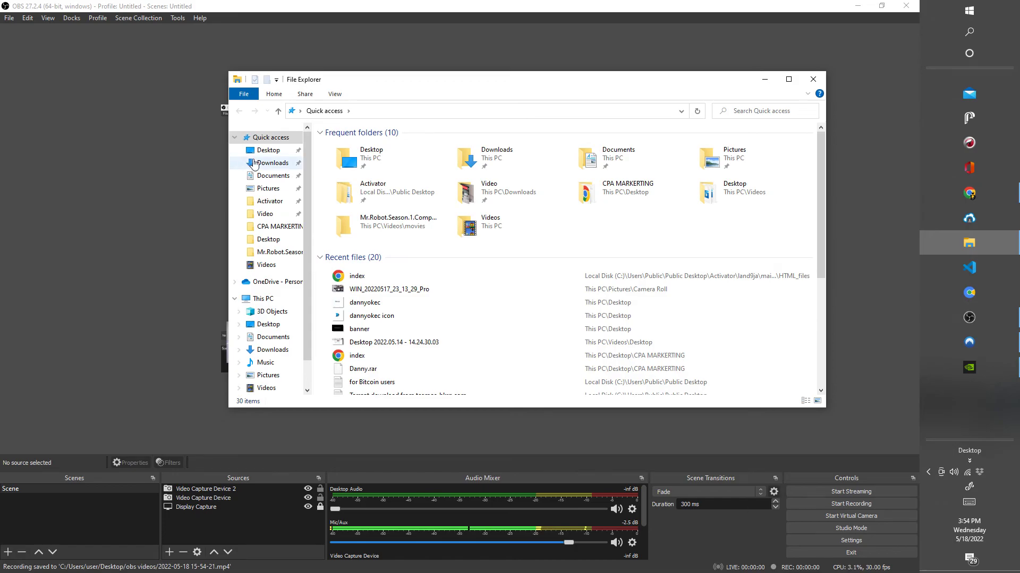
pyautogui.click(269, 153)
pyautogui.doubleClick(367, 291)
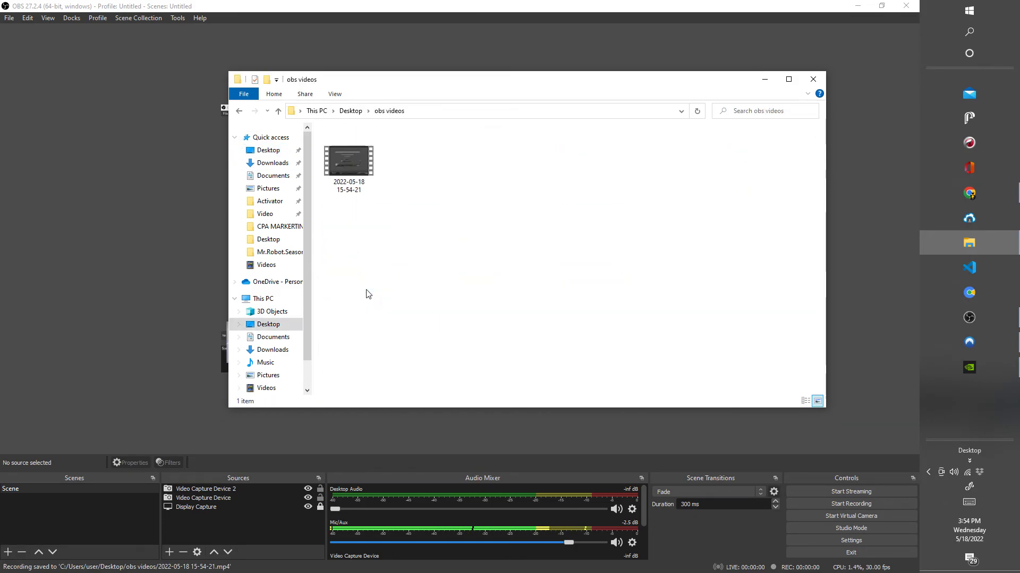
pyautogui.doubleClick(345, 175)
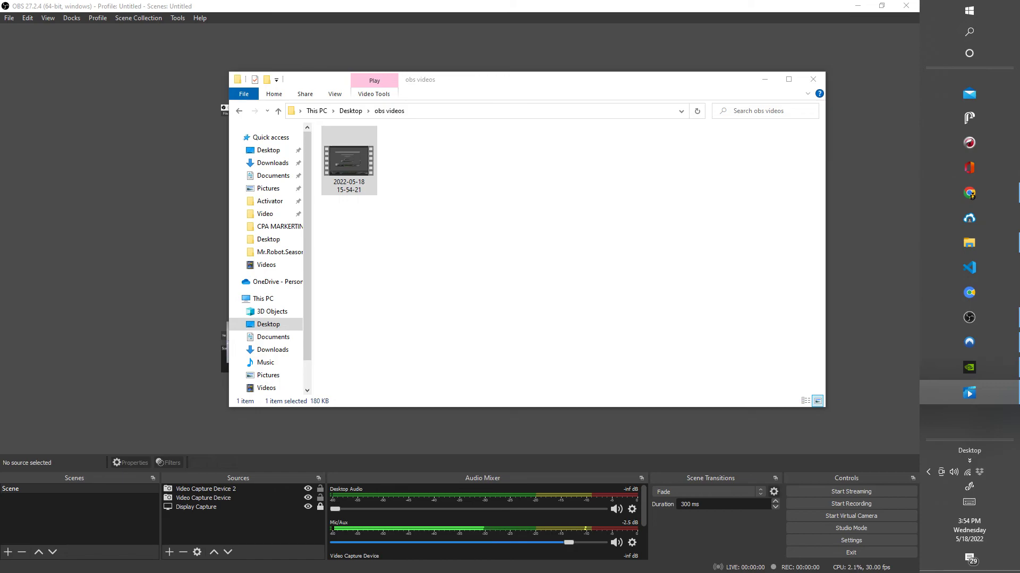
pyautogui.hotkey('alt', 'F4')
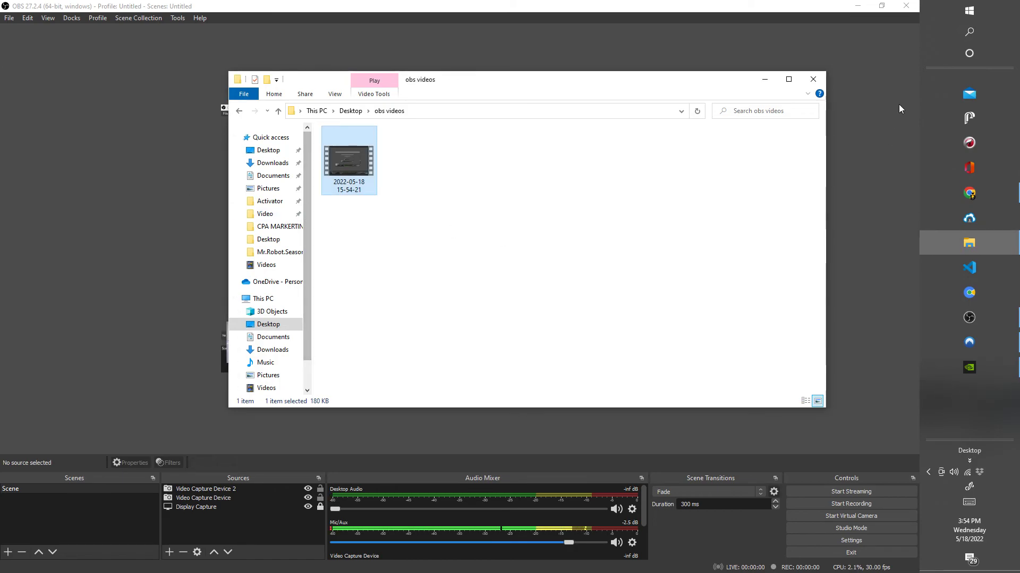
pyautogui.click(823, 78)
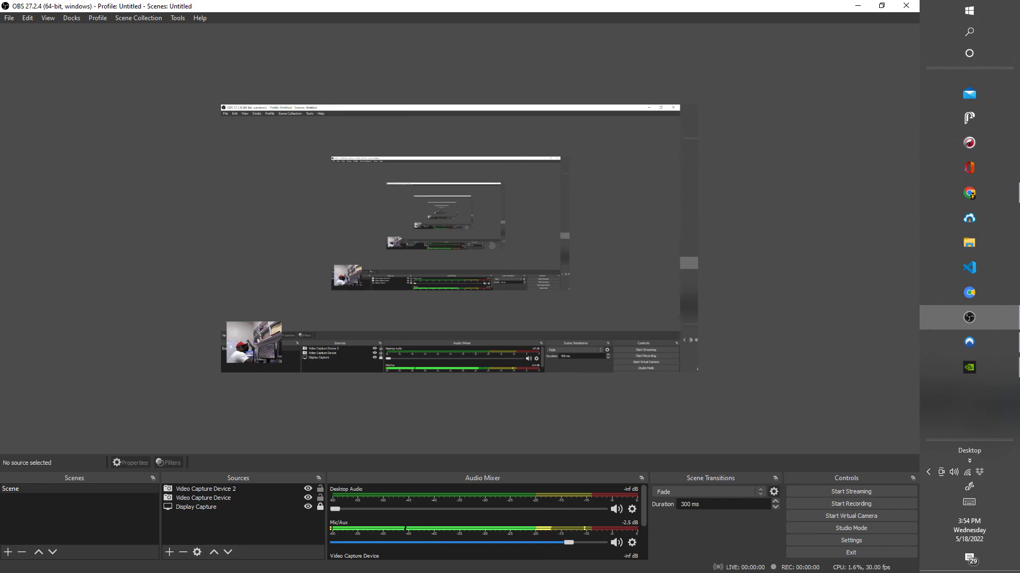
pyautogui.hotkey('alt', 'z')
pyautogui.hotkey('alt', 'z')
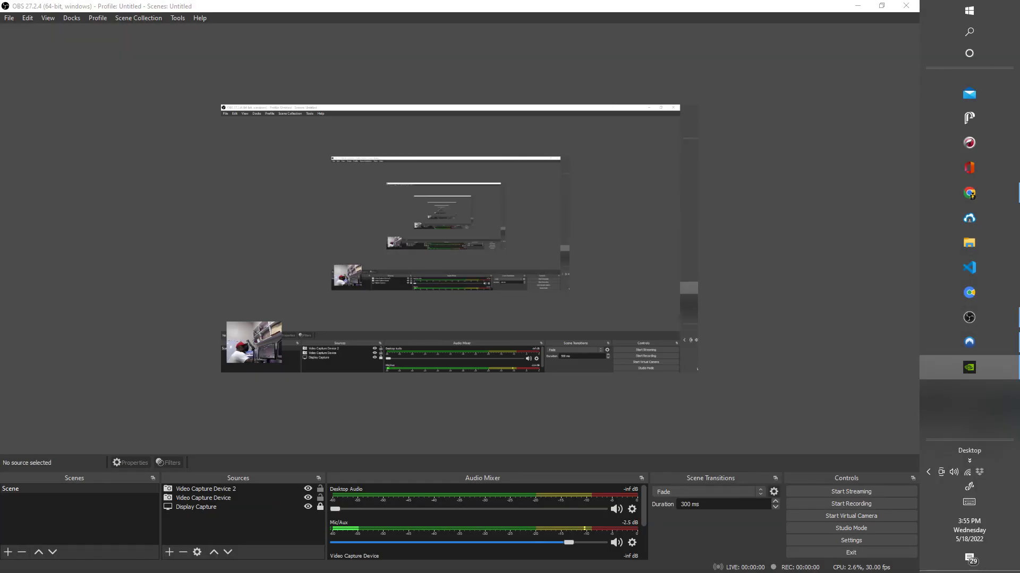
pyautogui.hotkey('alt', 'z')
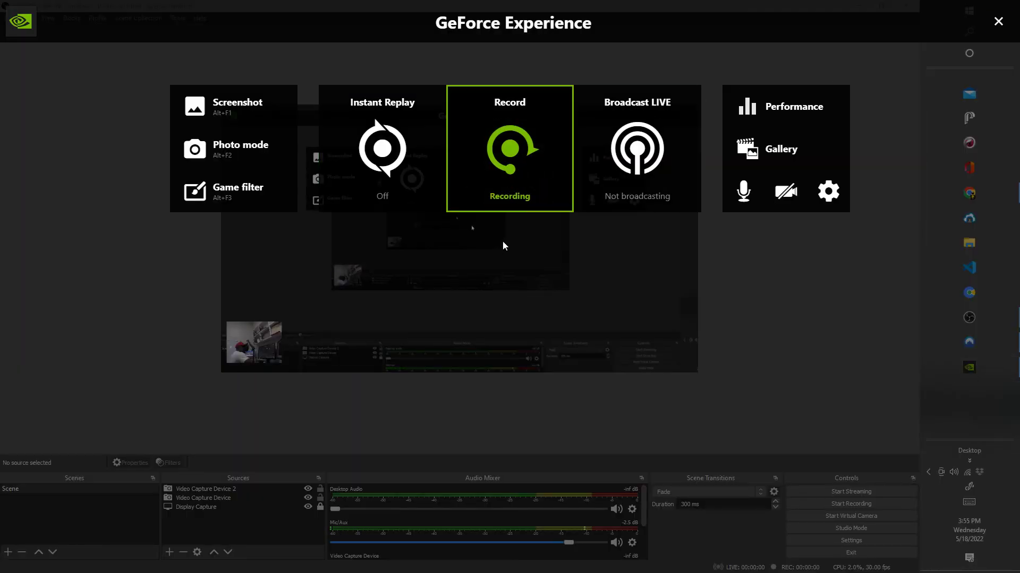